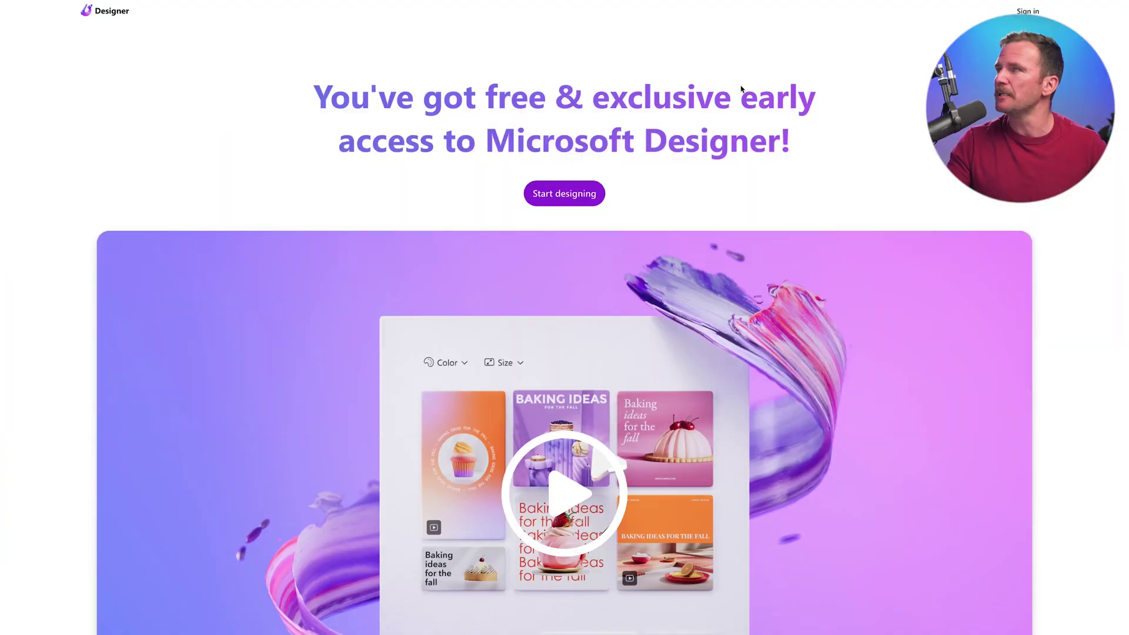
- Play and pause the Designer intro video and look through the feature sections of the landing page
click(564, 493)
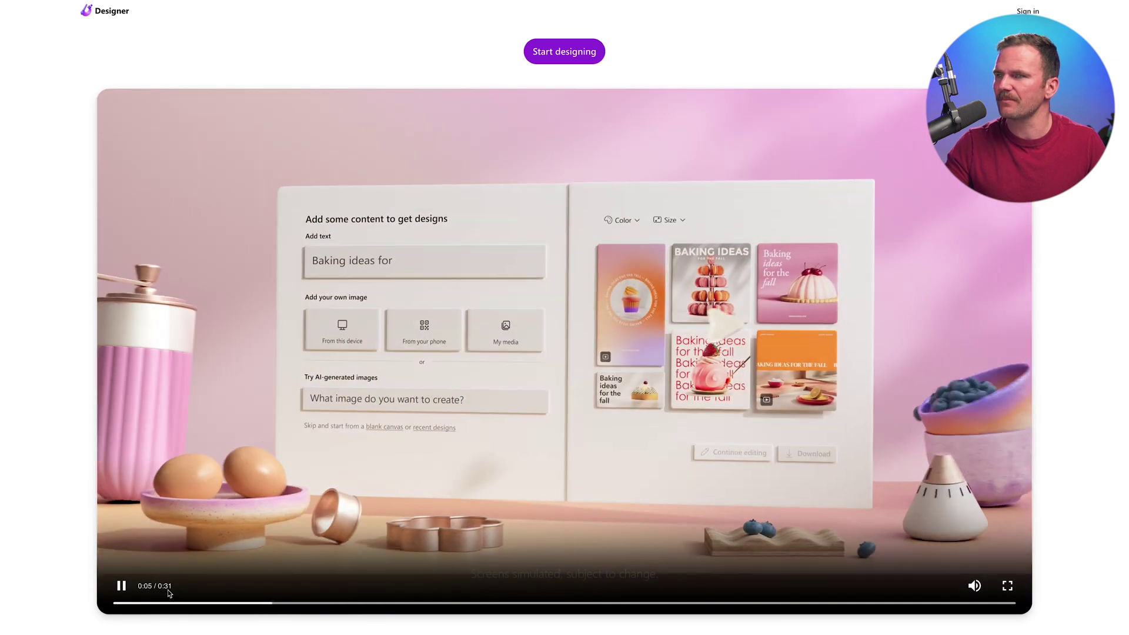
click(169, 592)
scroll(1033, 331, down, 5)
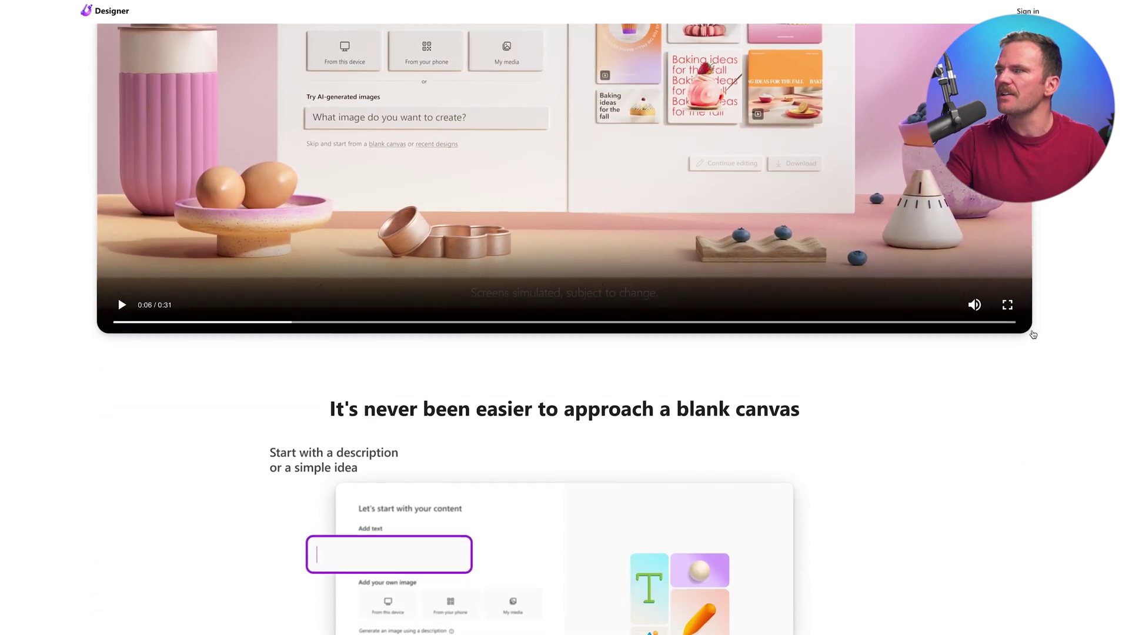
scroll(1033, 336, down, 3)
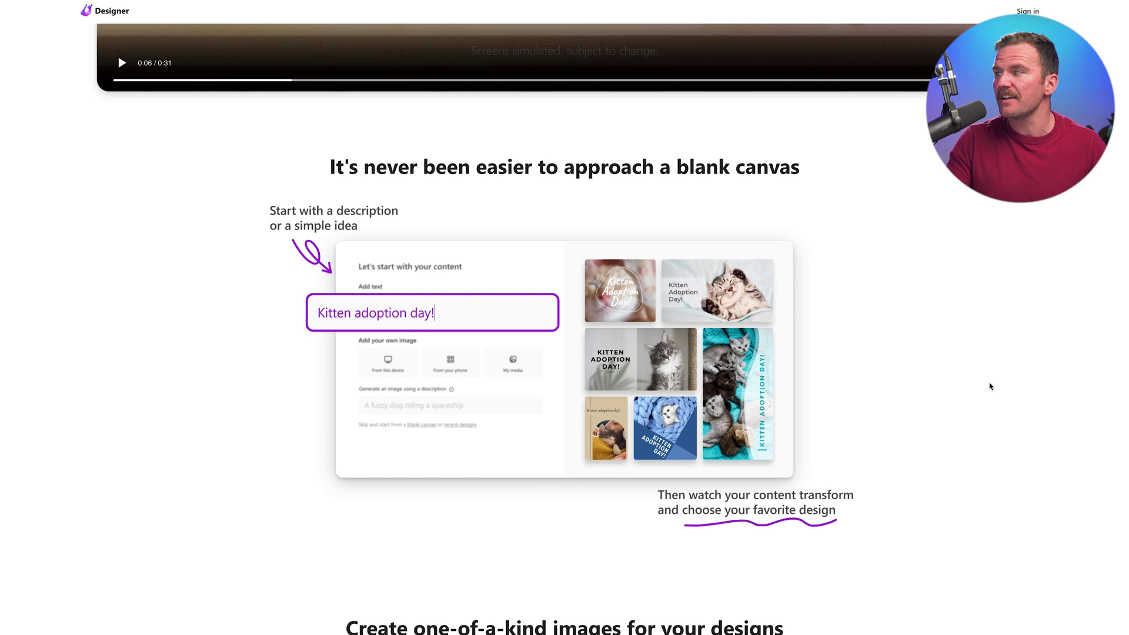
scroll(960, 390, down, 8)
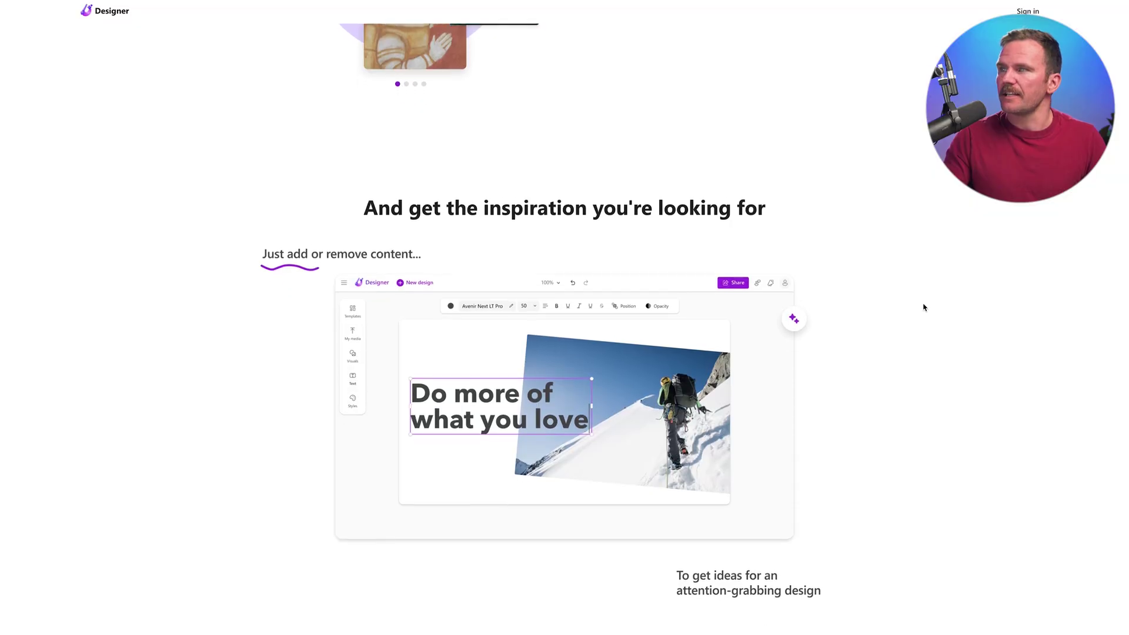
scroll(924, 306, down, 2)
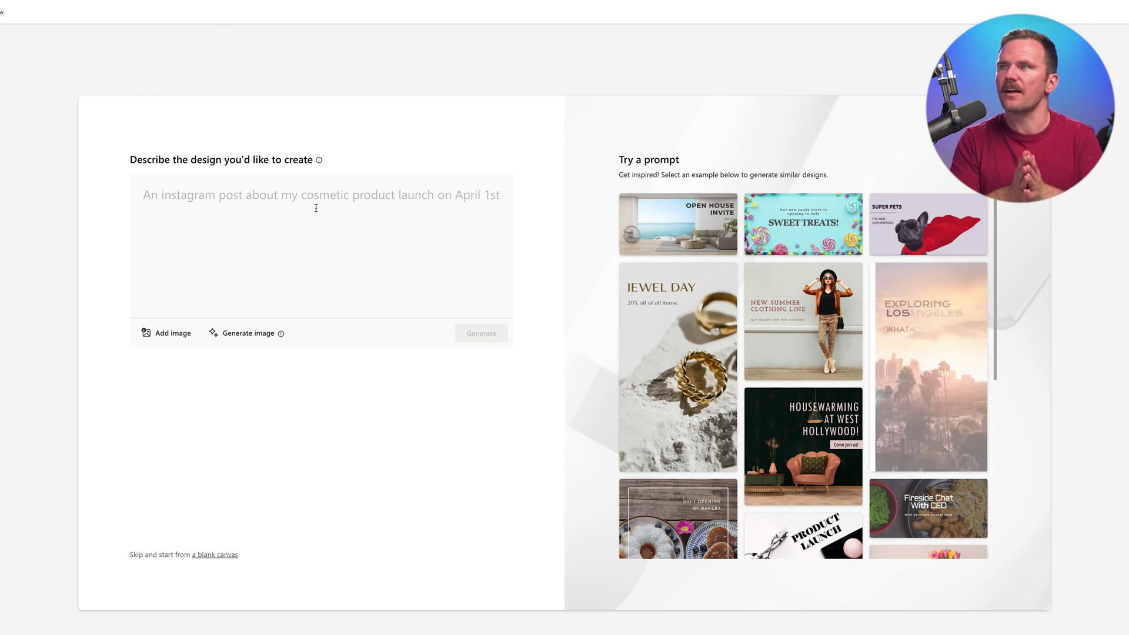
- Generate designs from the prompt "an instagram post about joining my free community for professional designers and freelancers called Creative X Crew"
click(311, 213)
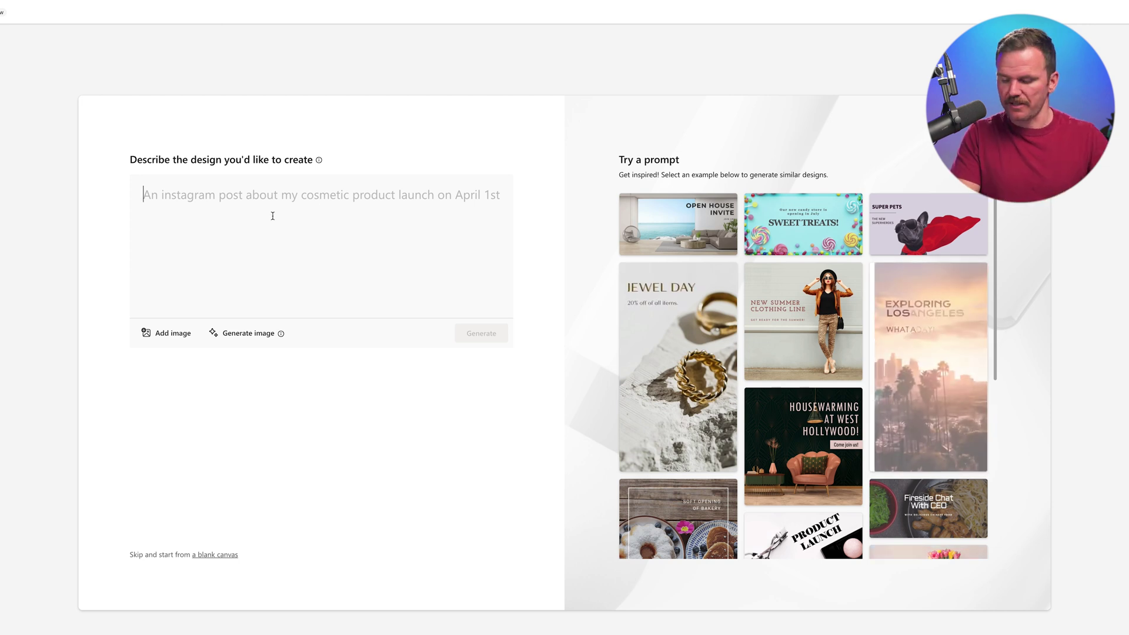
text(an instagram post about joining )
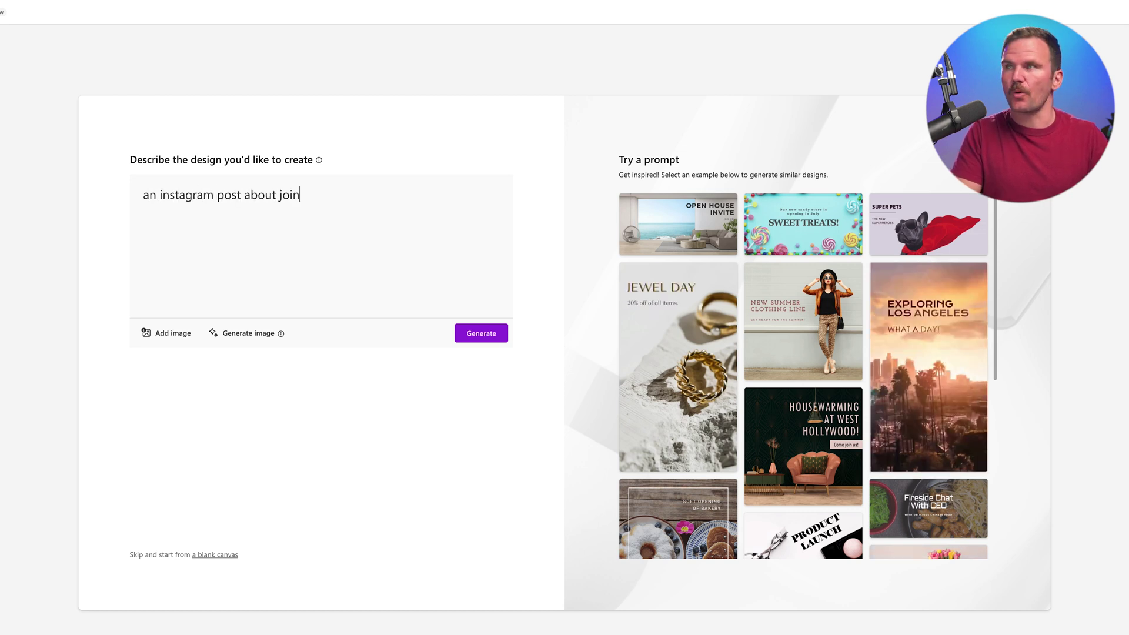
text(my free community for professional w)
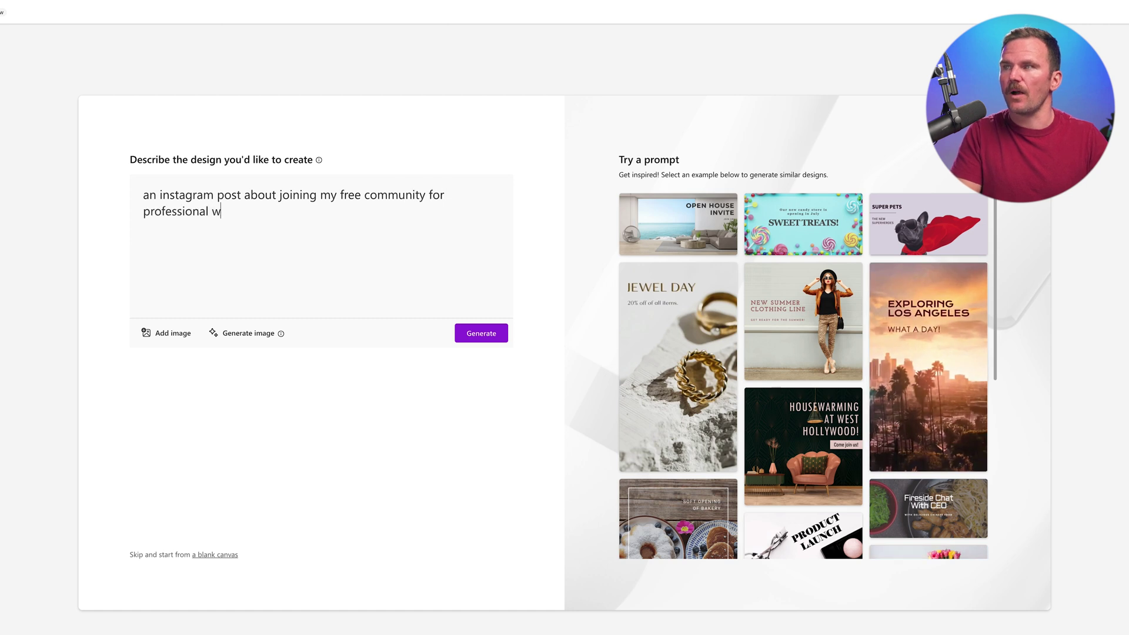
key(BackSpace)
key(BackSpace)
key(BackSpace)
key(BackSpace)
key(BackSpace)
key(BackSpace)
key(BackSpace)
key(BackSpace)
key(BackSpace)
key(BackSpace)
key(BackSpace)
key(BackSpace)
key(BackSpace)
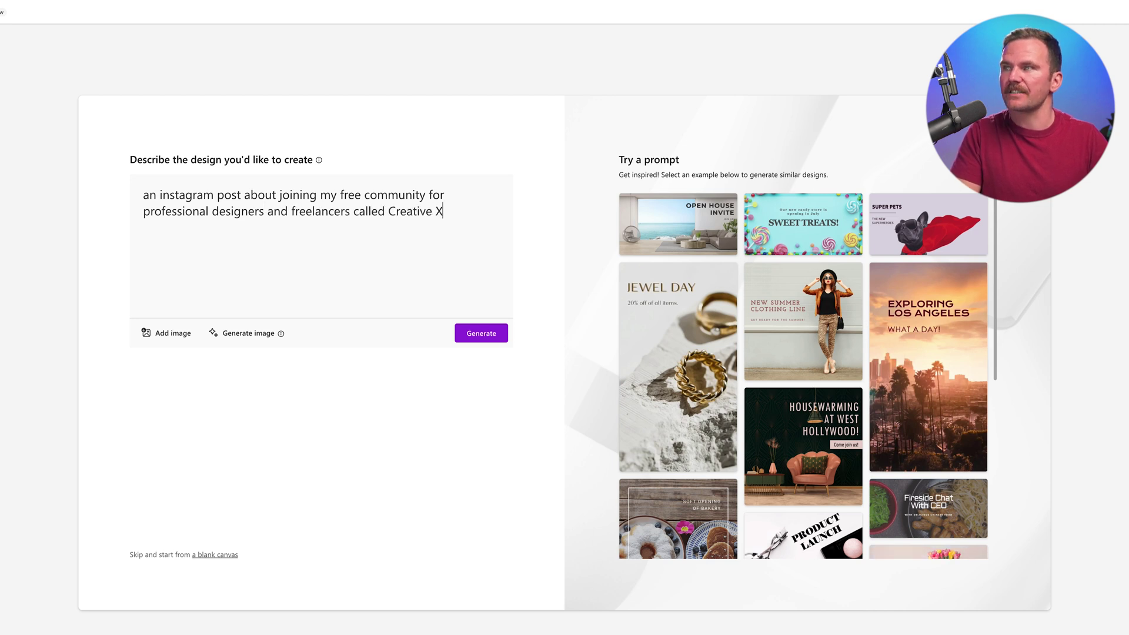
text(ew)
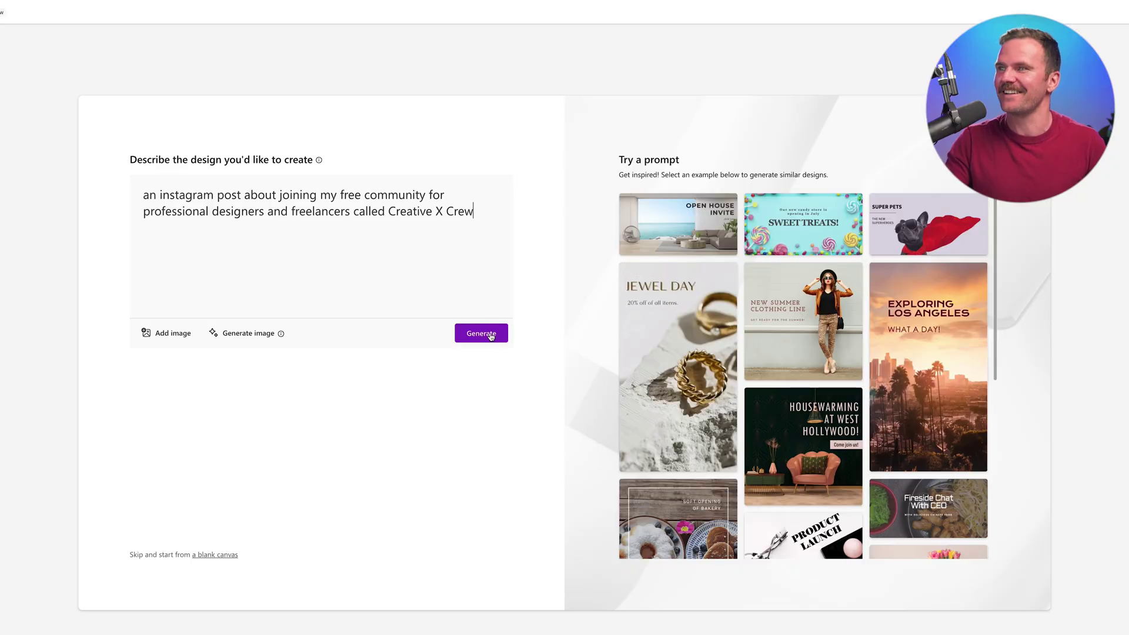
click(490, 334)
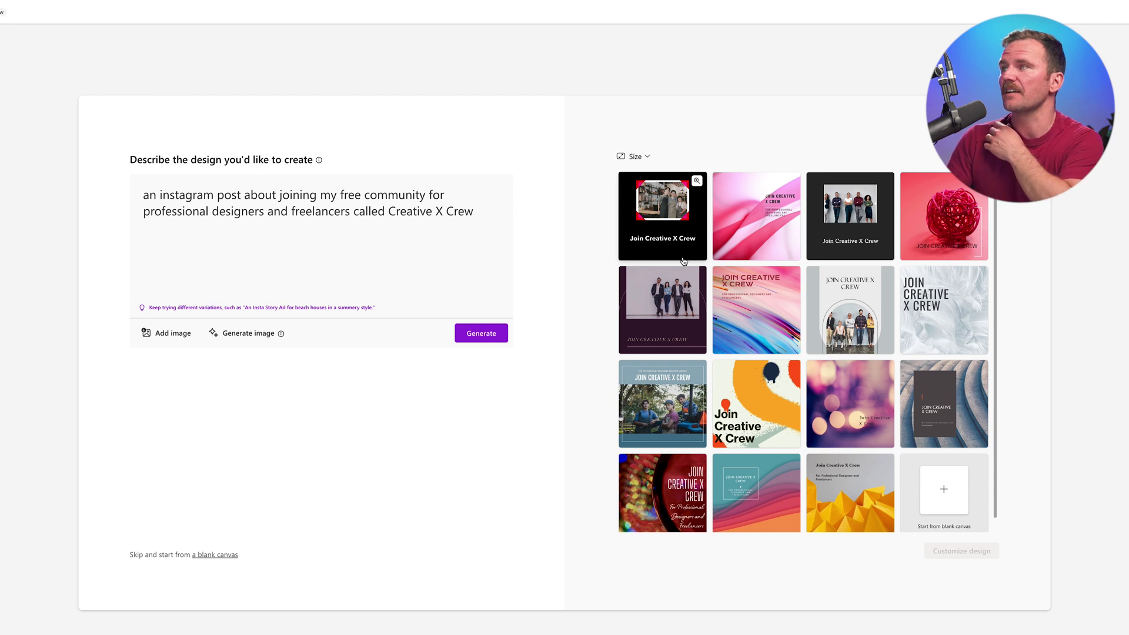
- Check the available size options and look over the generated Creative X Crew post designs
click(642, 156)
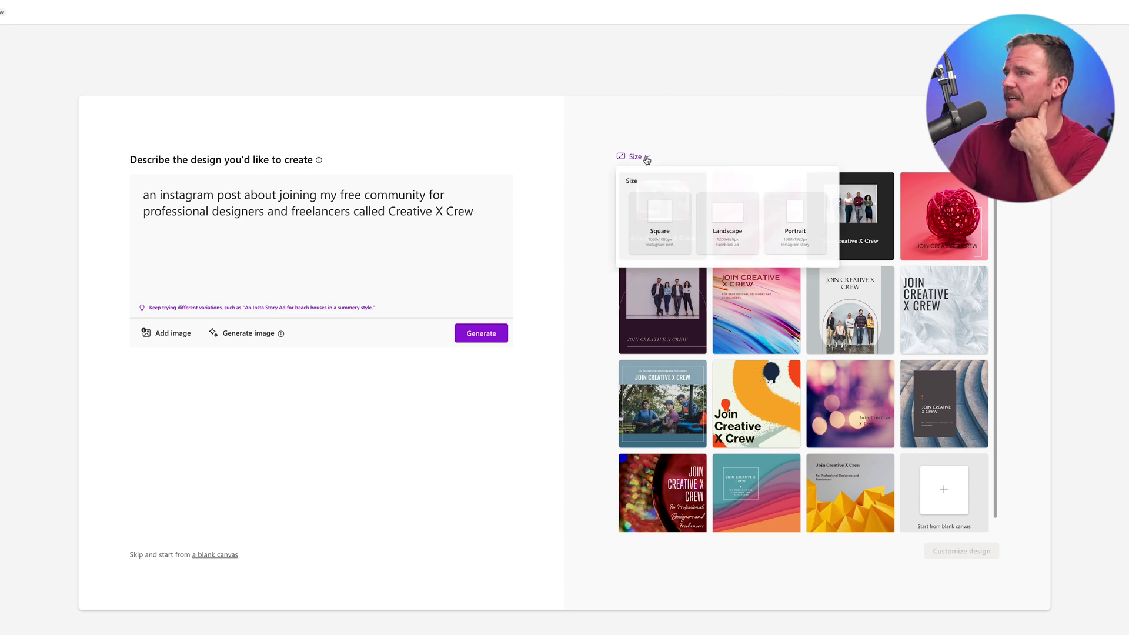
click(728, 112)
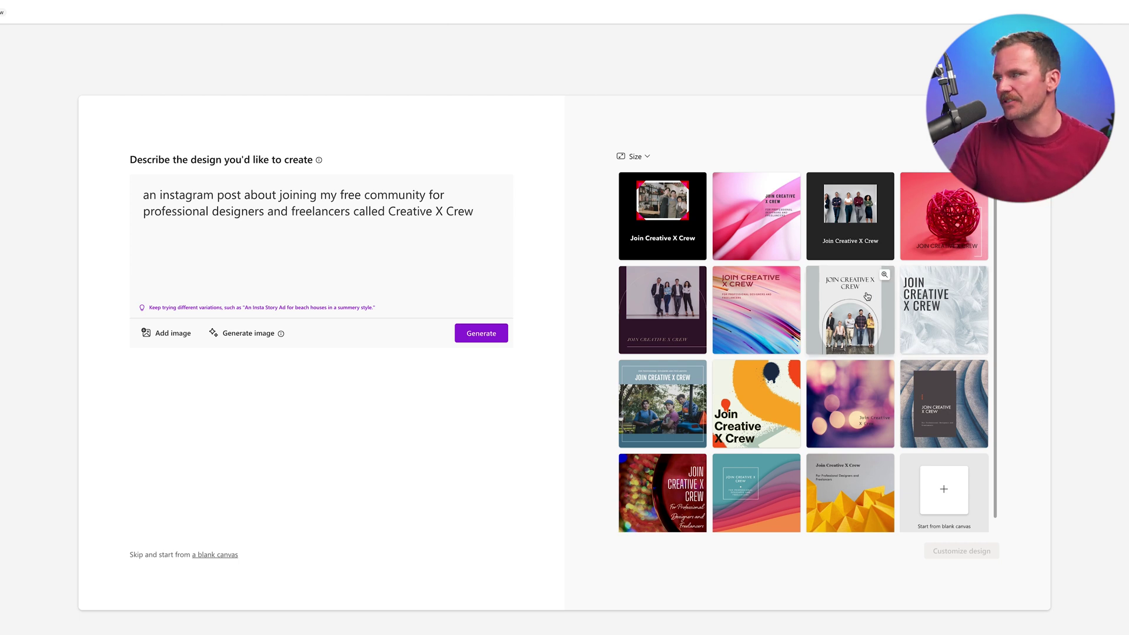
scroll(880, 296, down, 1)
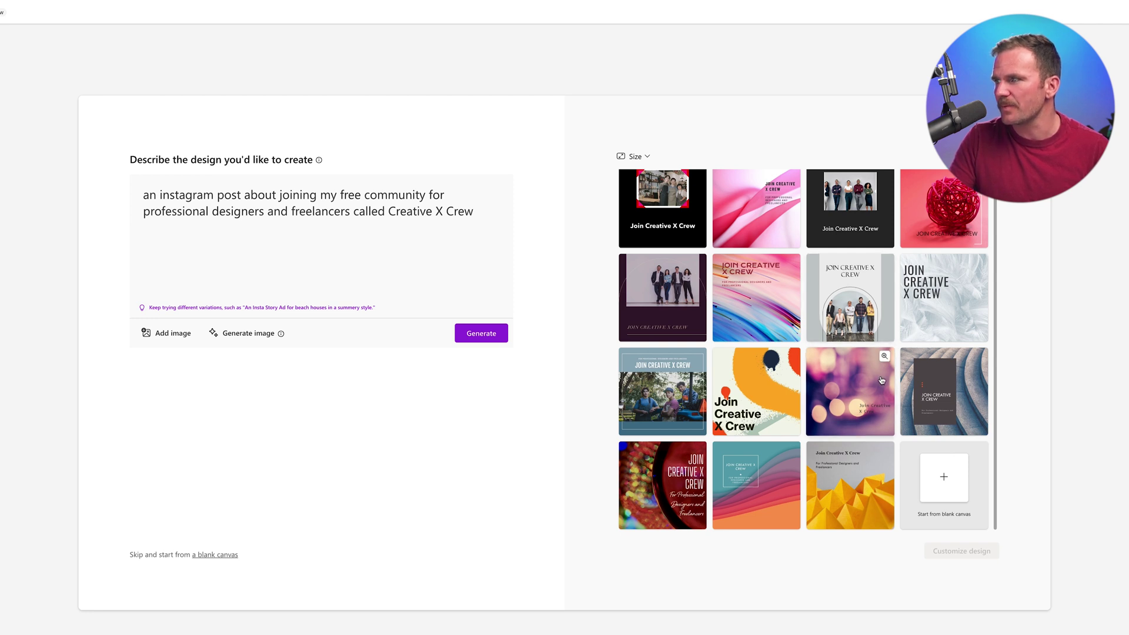
click(777, 383)
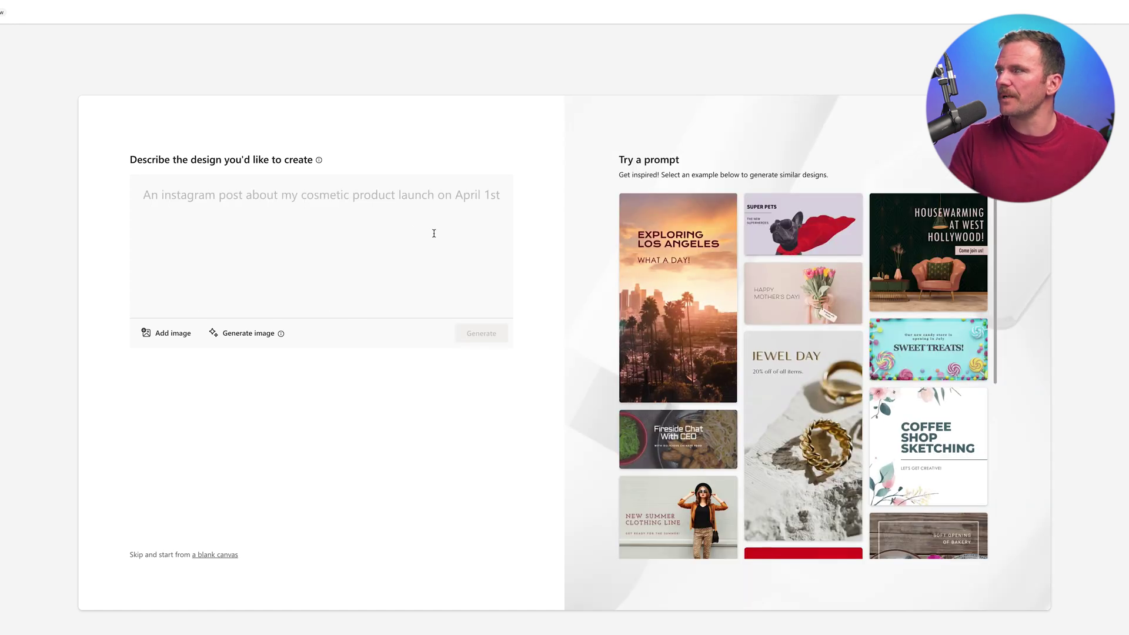
- Generate designs from the prompt "a motion instagram story about my weekly live Office Hours in the Creative X Crew, purple, pink, people, community"
click(217, 231)
text(a motion insta)
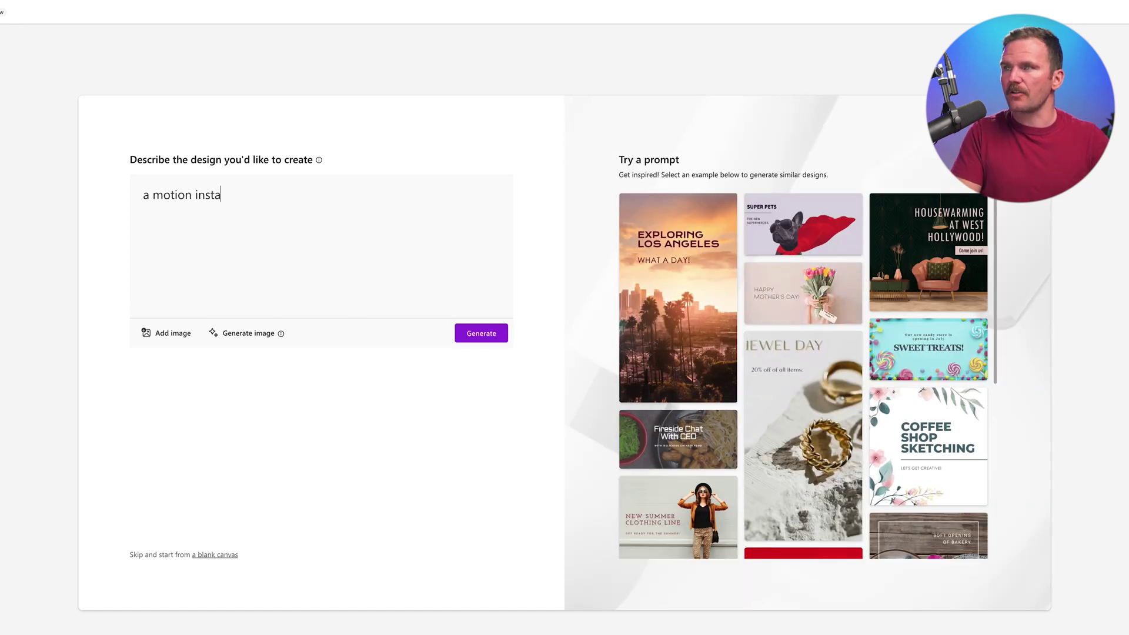
text(gram story ab)
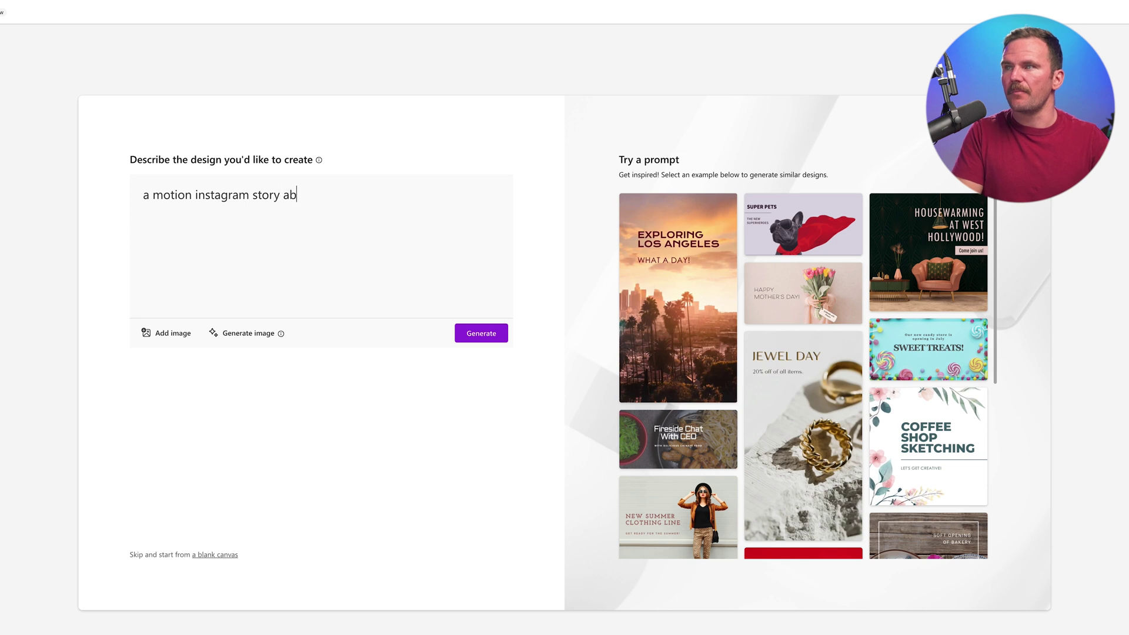
text(out my weekly live Office Hours in )
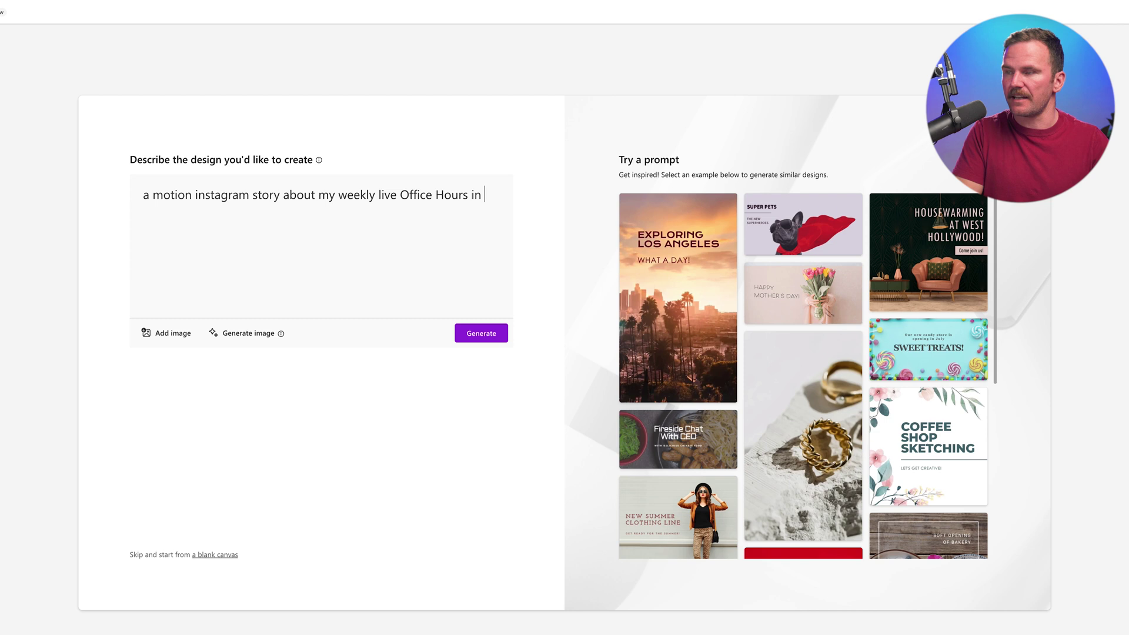
text(the Creative X Crew)
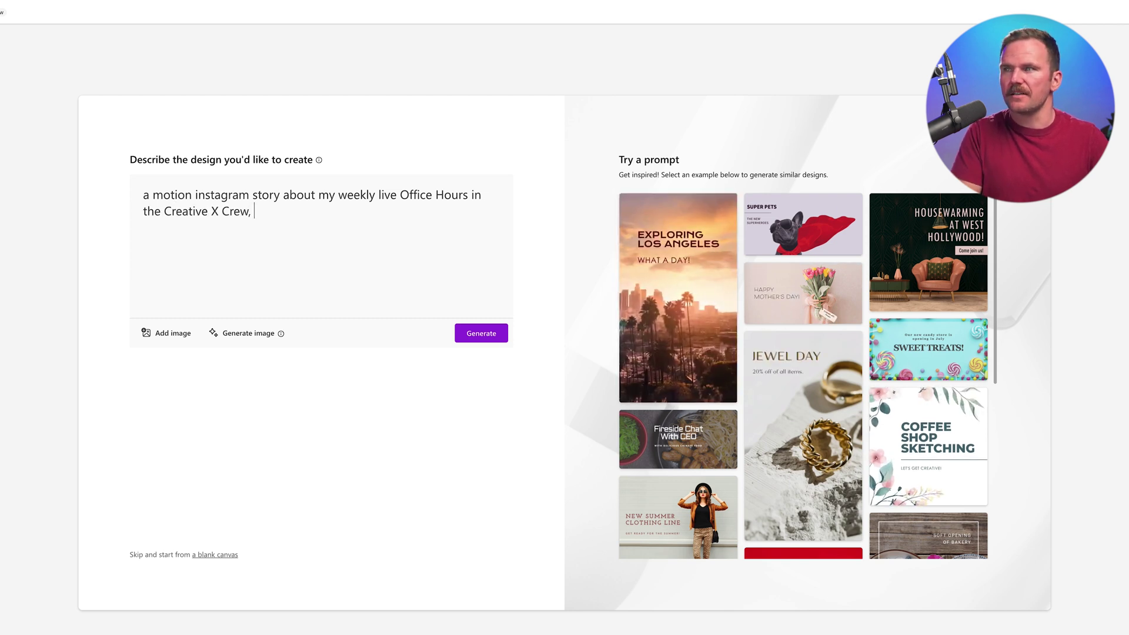
text(, purple, pink, )
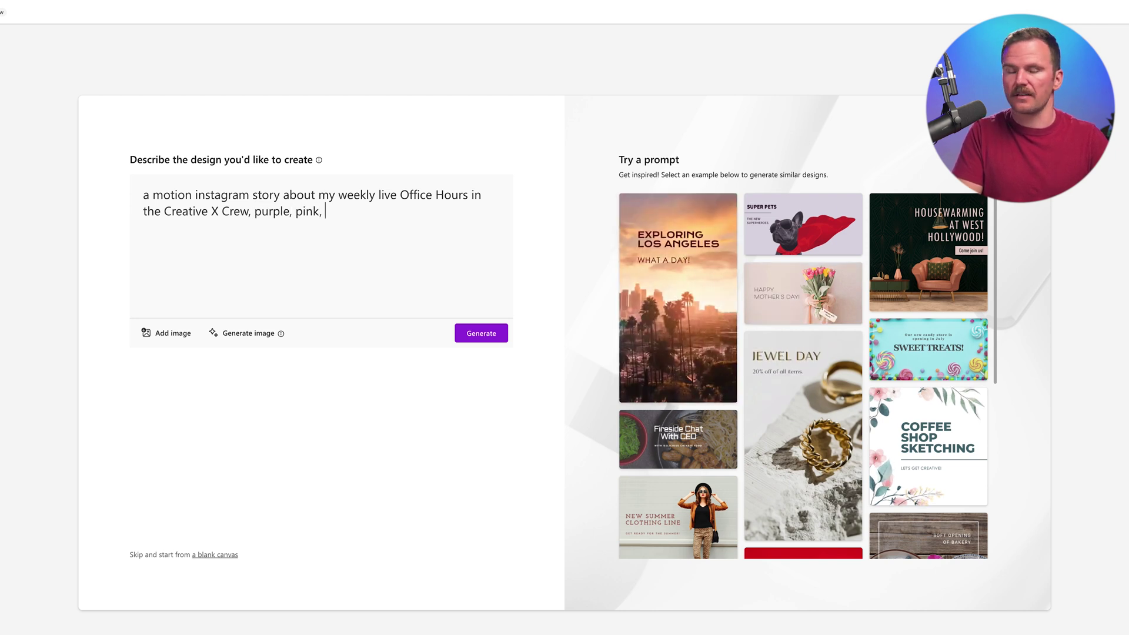
text(people, community)
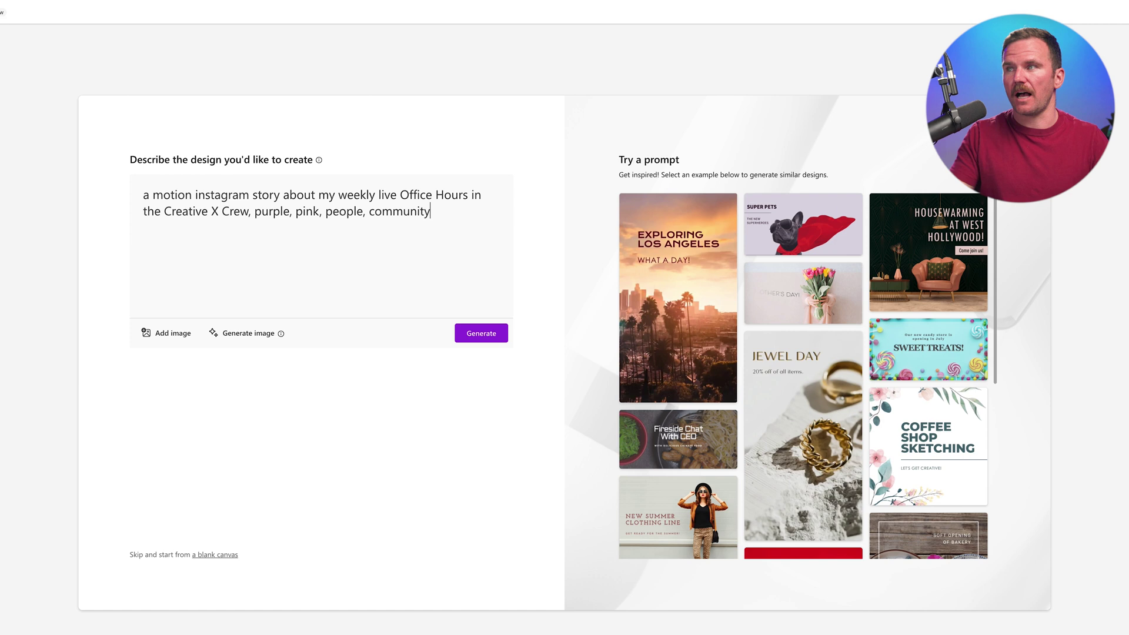
click(472, 340)
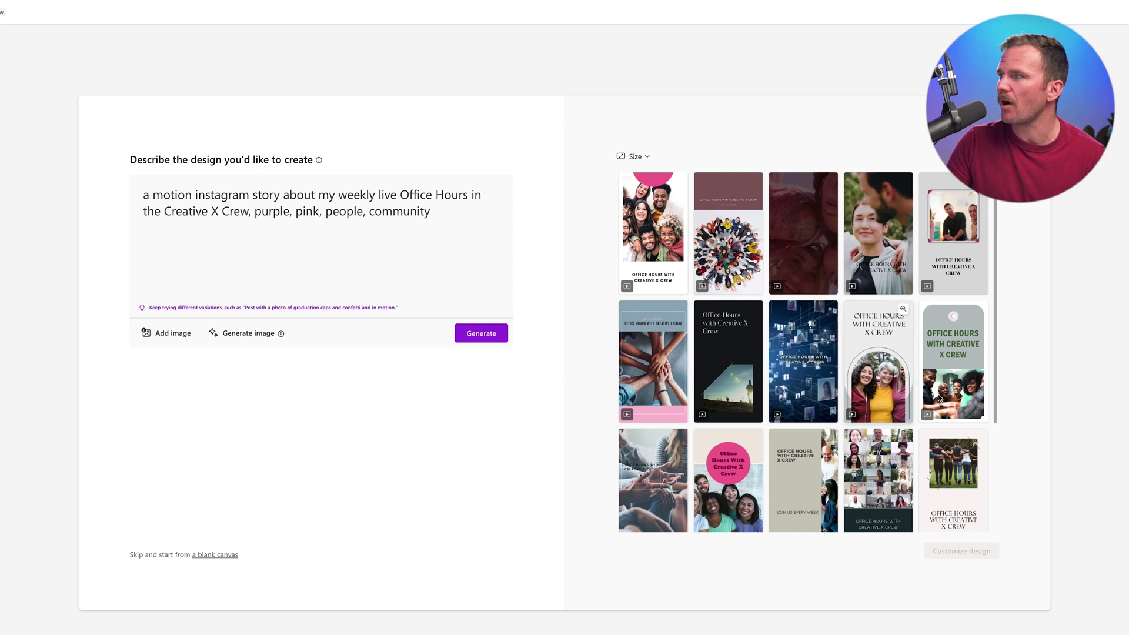
- Preview the dark landscape design and the portrait-grid design, and open the portrait-grid one for customizing
click(743, 371)
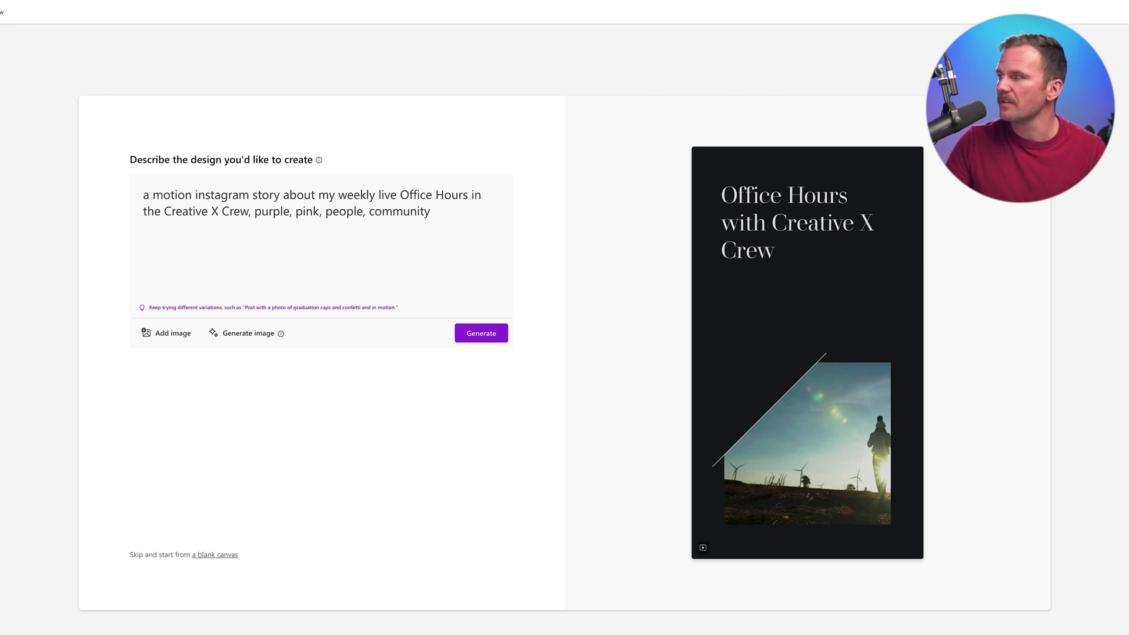
key(Escape)
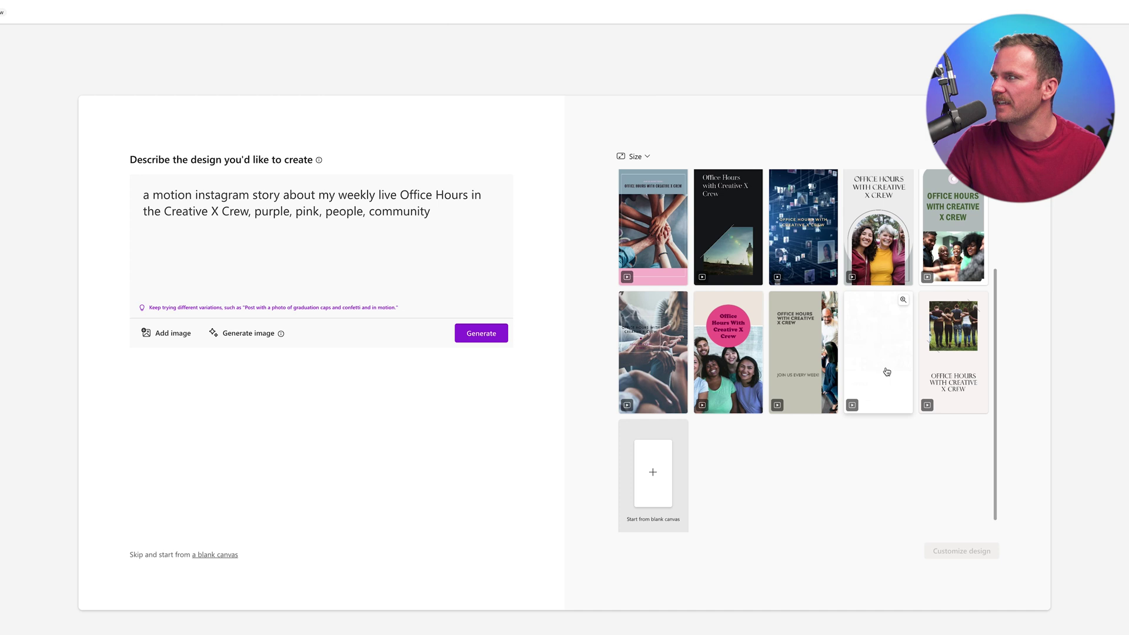
click(901, 301)
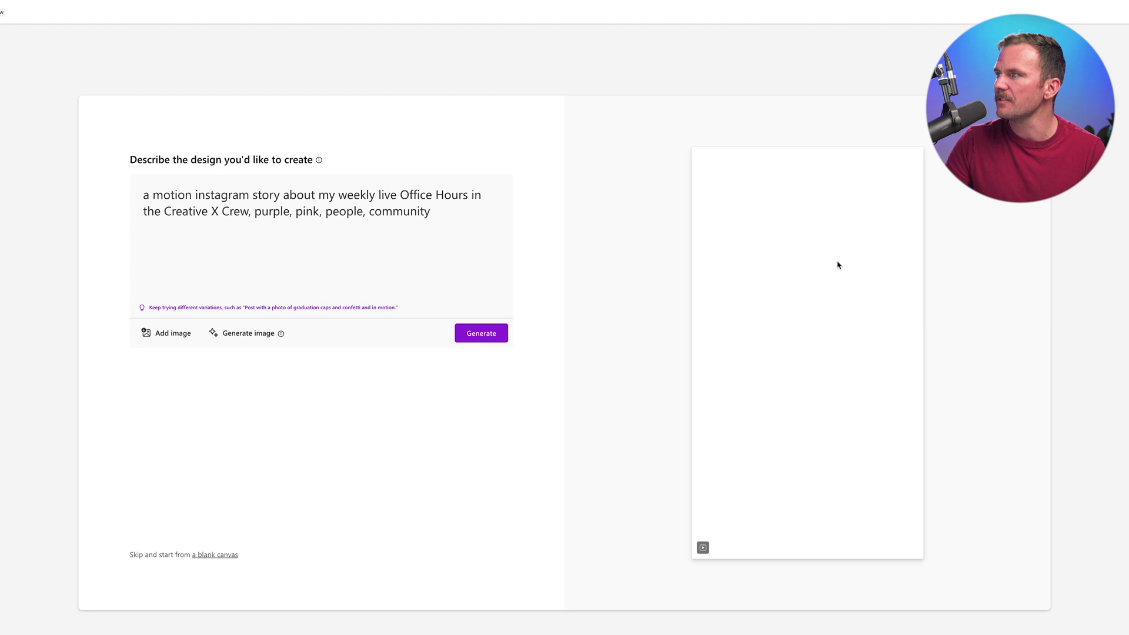
scroll(952, 365, up, 1)
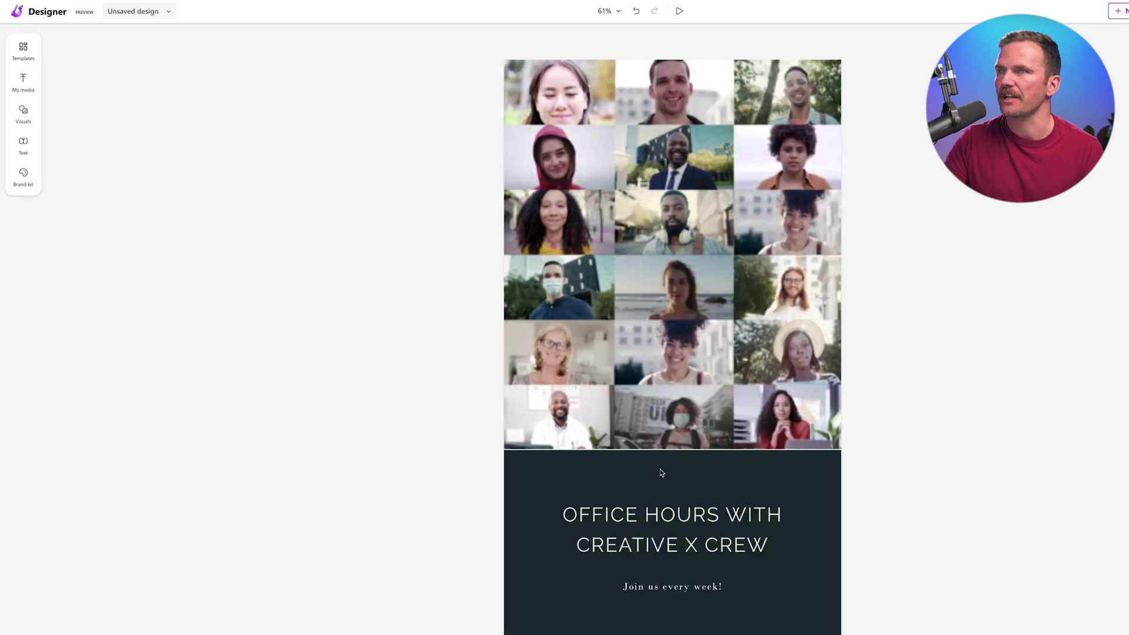
- Dismiss the Get Inspired tip and apply the white portrait-grid layout from the end of the design suggestions
click(597, 462)
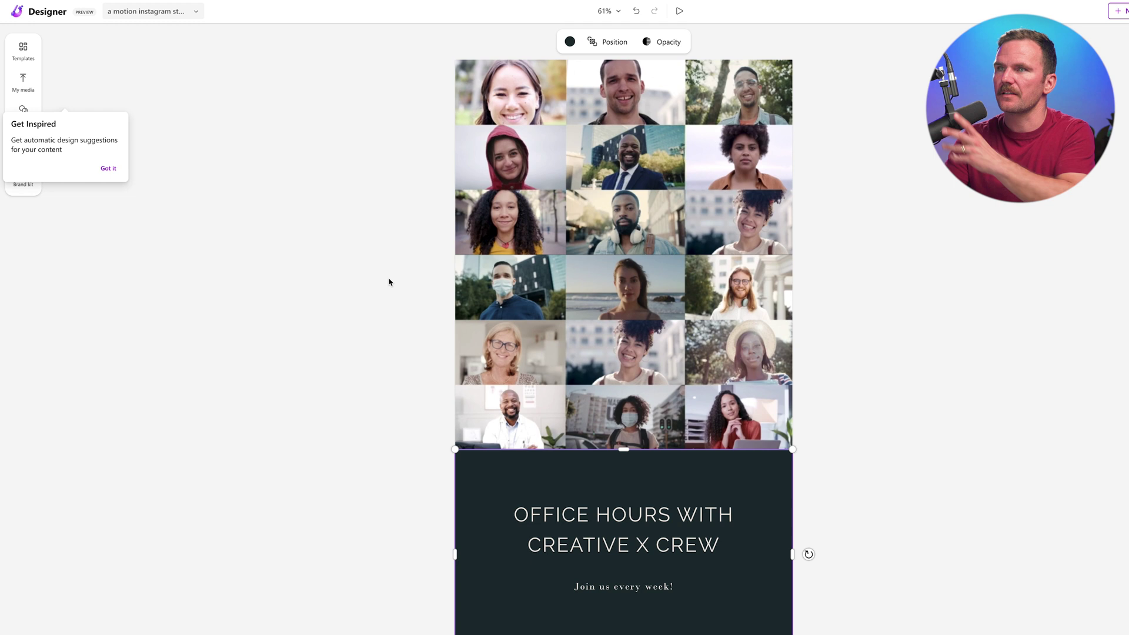
click(108, 169)
scroll(1073, 332, down, 2)
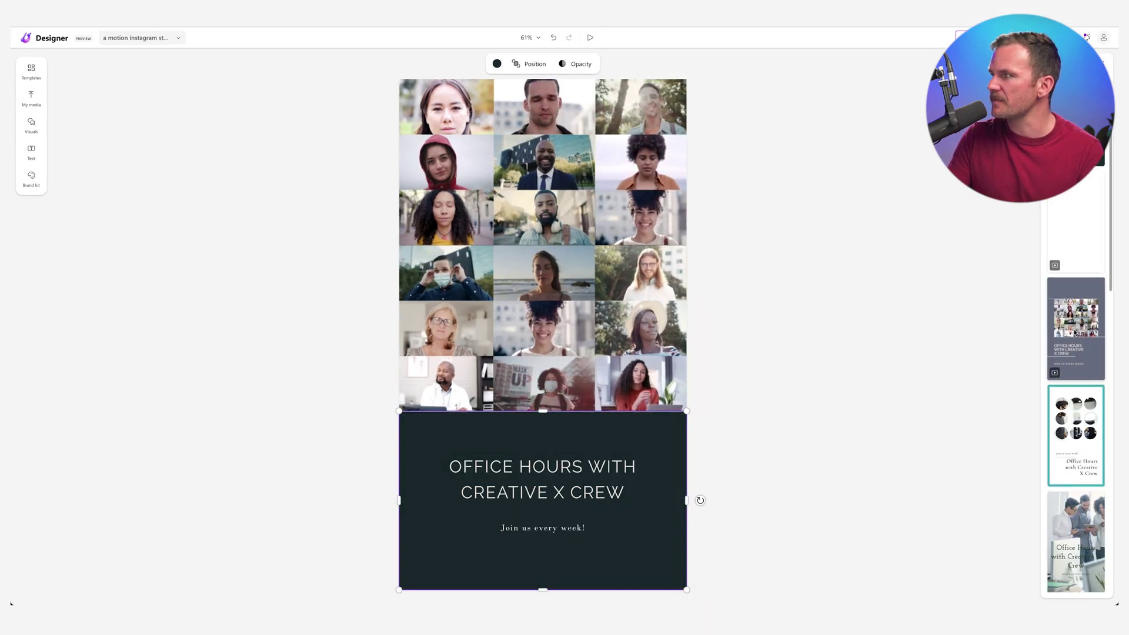
scroll(1073, 332, down, 8)
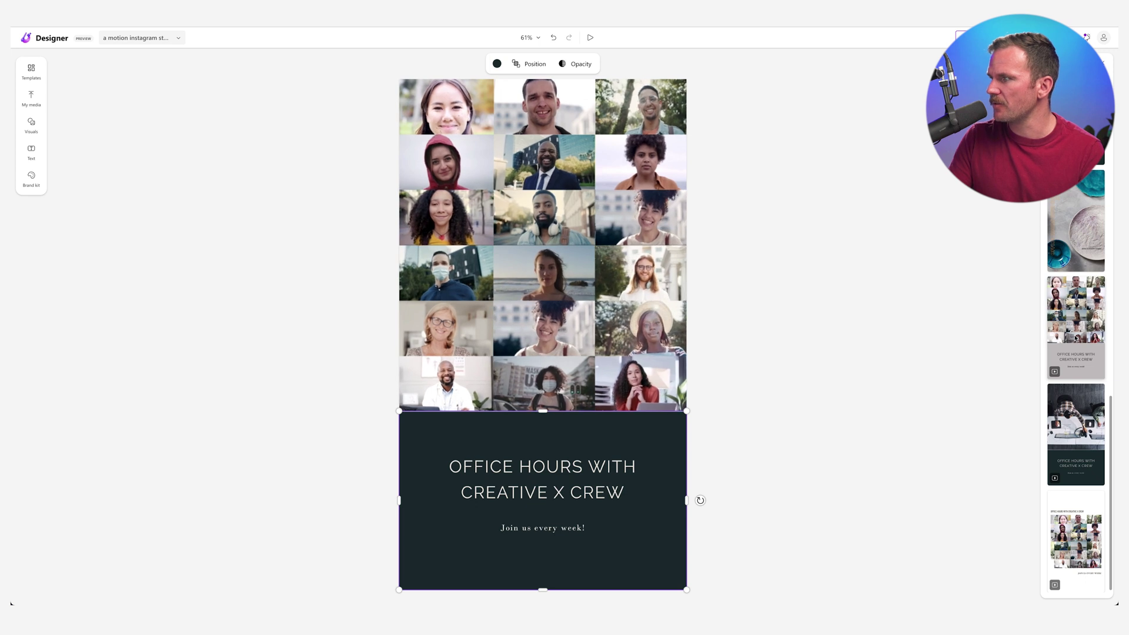
click(1080, 509)
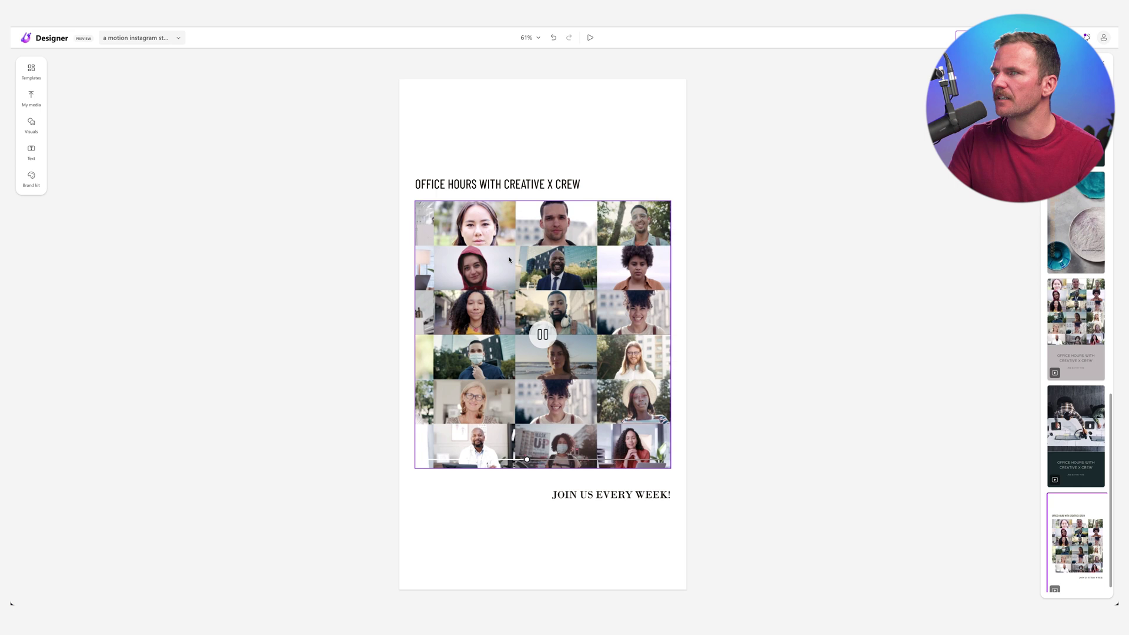
- Look at the suggested and brand fonts for the "Office Hours with Creative X Crew" heading and open the brand font selection
click(552, 247)
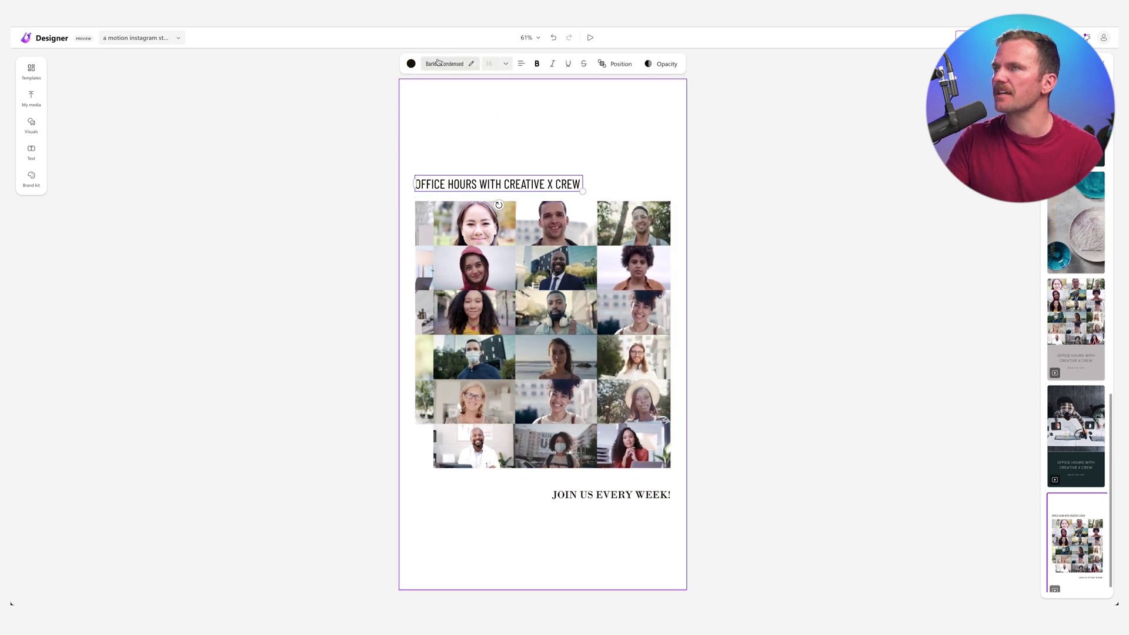
click(464, 63)
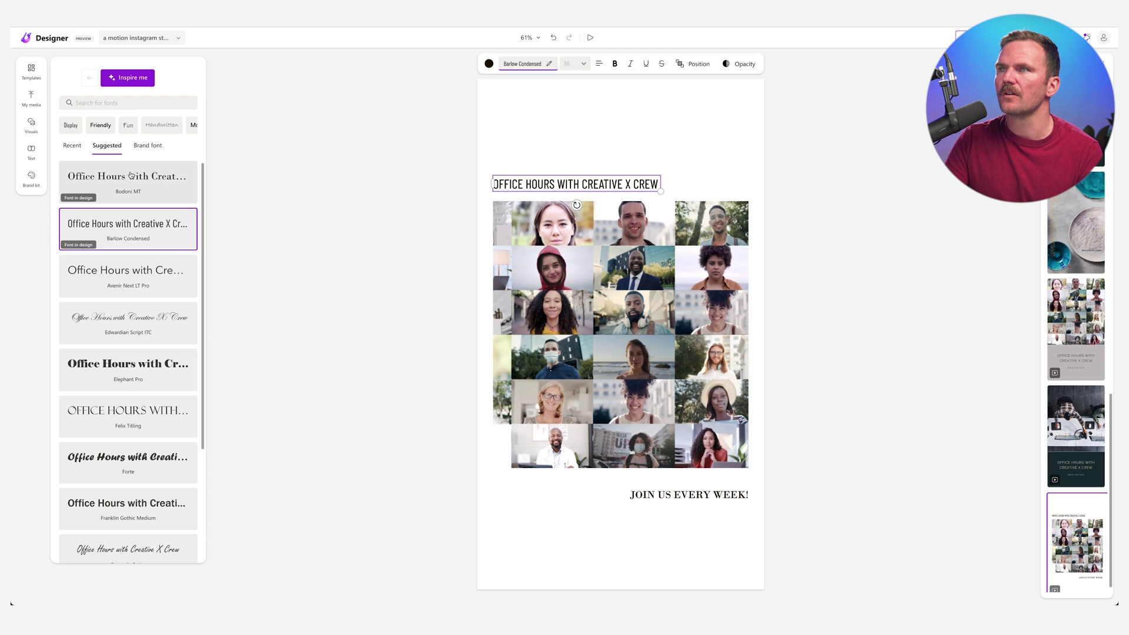
click(147, 145)
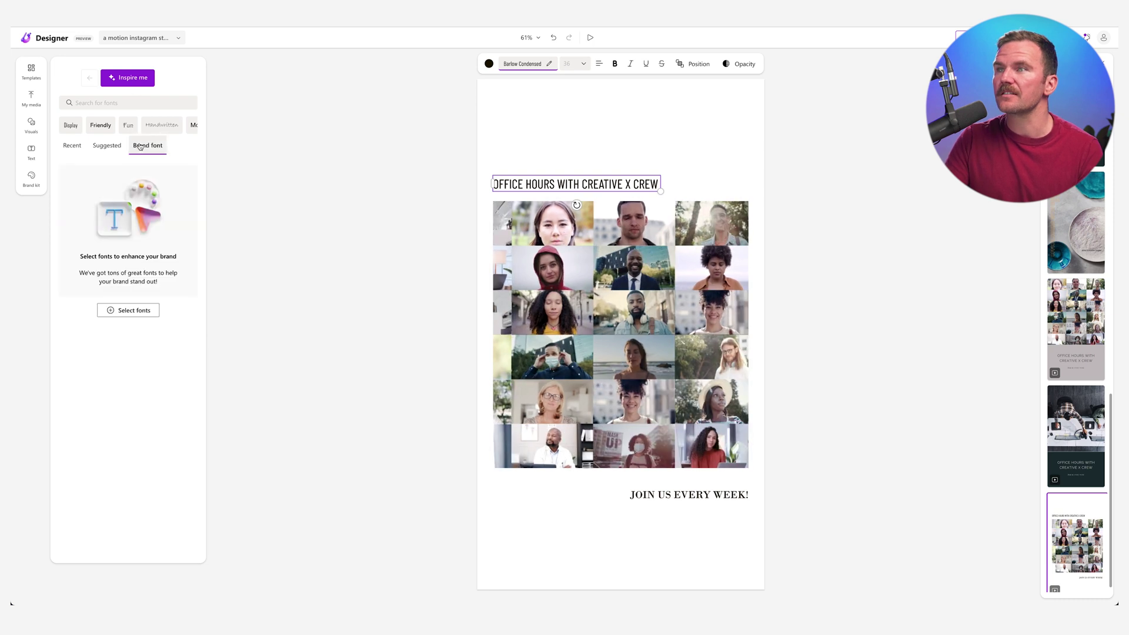
click(140, 312)
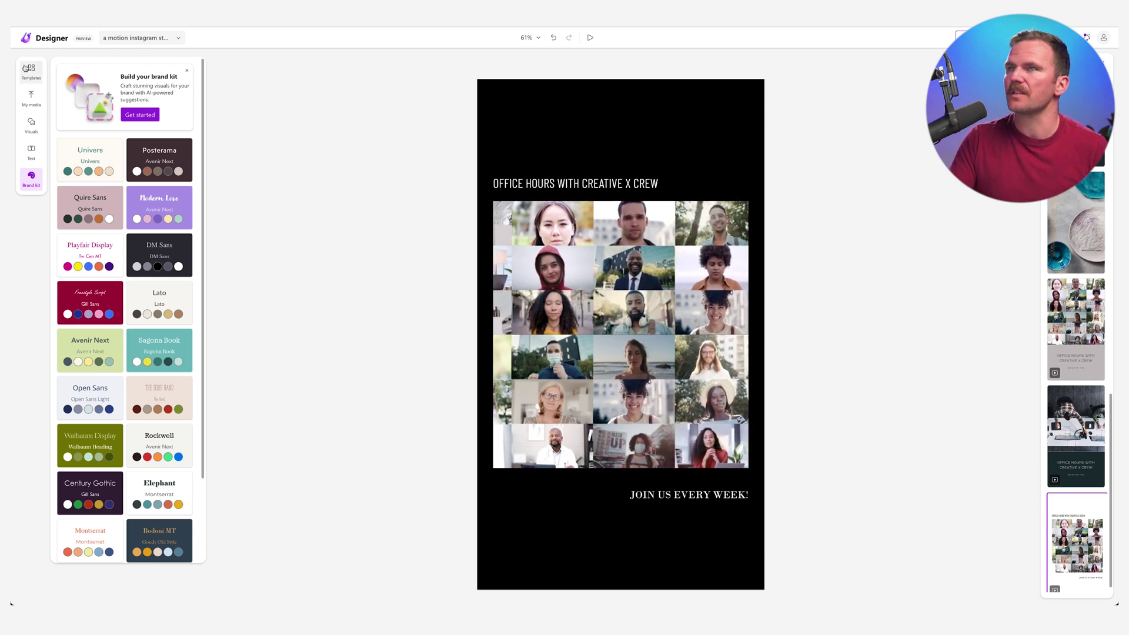
- Look at the available design templates and start a new design from the current motion Instagram story
click(27, 69)
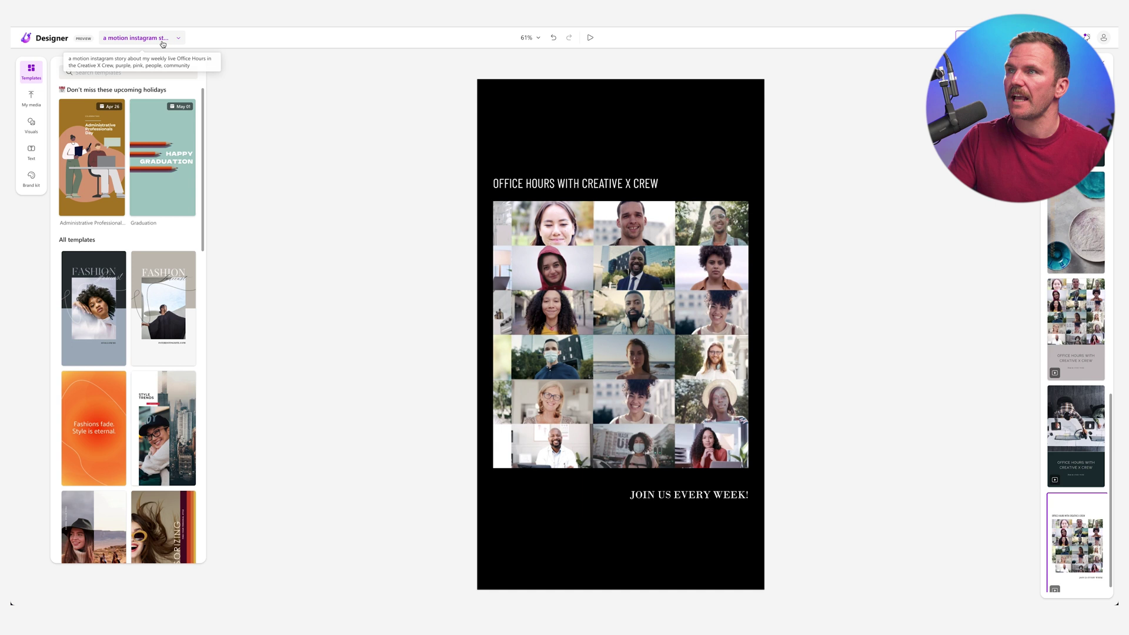
click(163, 40)
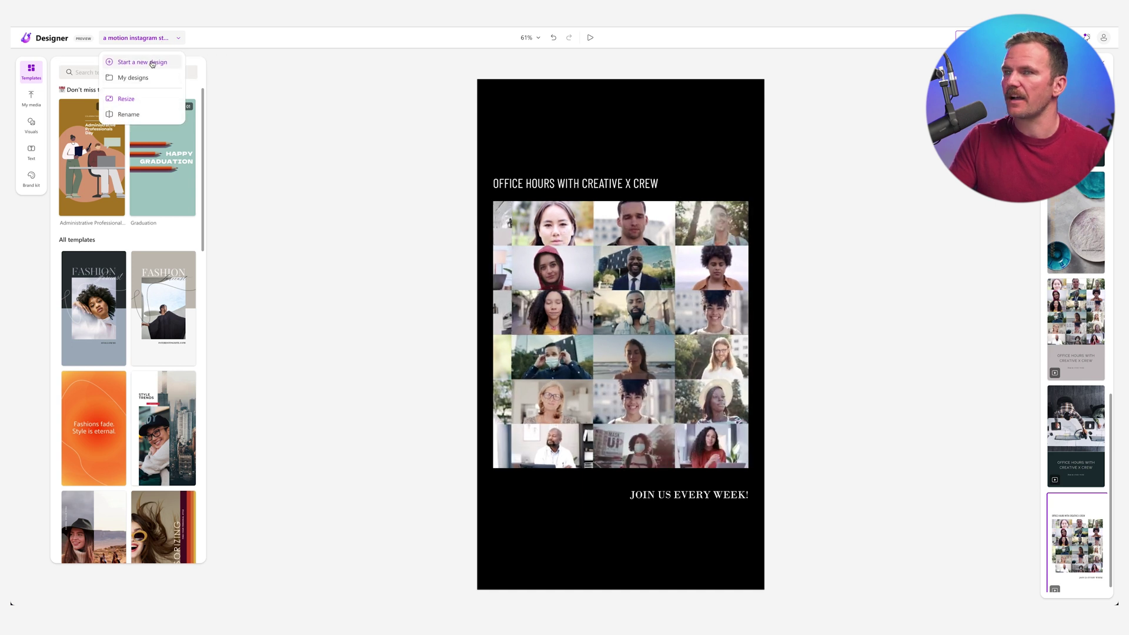
click(152, 62)
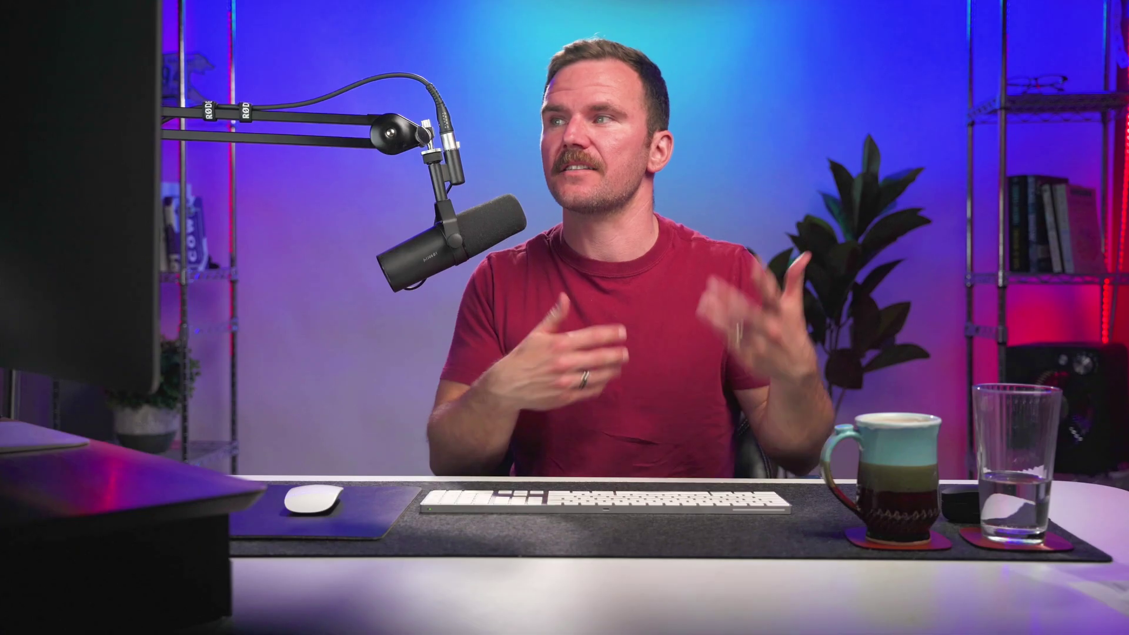
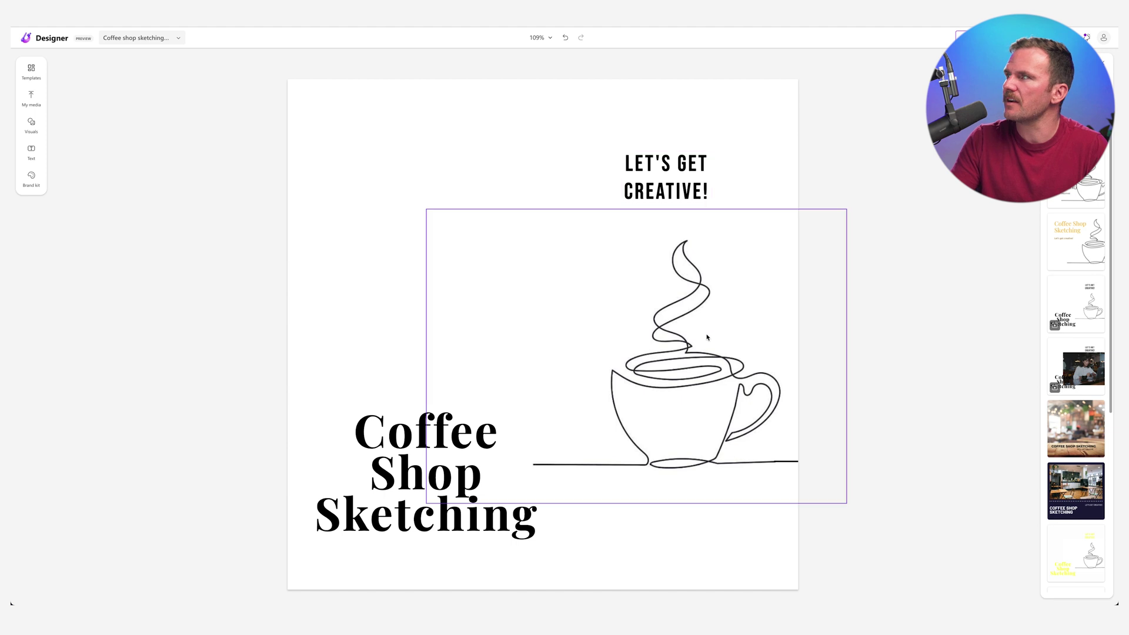
- Apply the animated white layout with the line-drawn coffee cup to the Coffee Shop Sketching design
click(1093, 309)
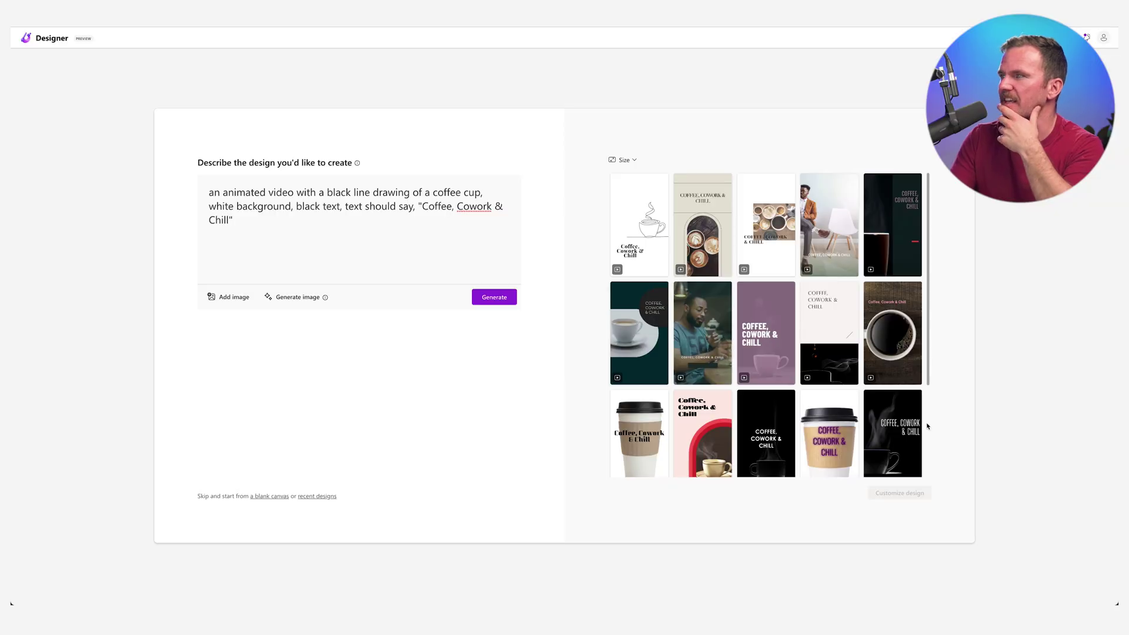
- Preview the portrait line-drawn cup design, and with the size set to Landscape, preview the "Coffee, Cowork & Chill" design showing a seated man
click(651, 240)
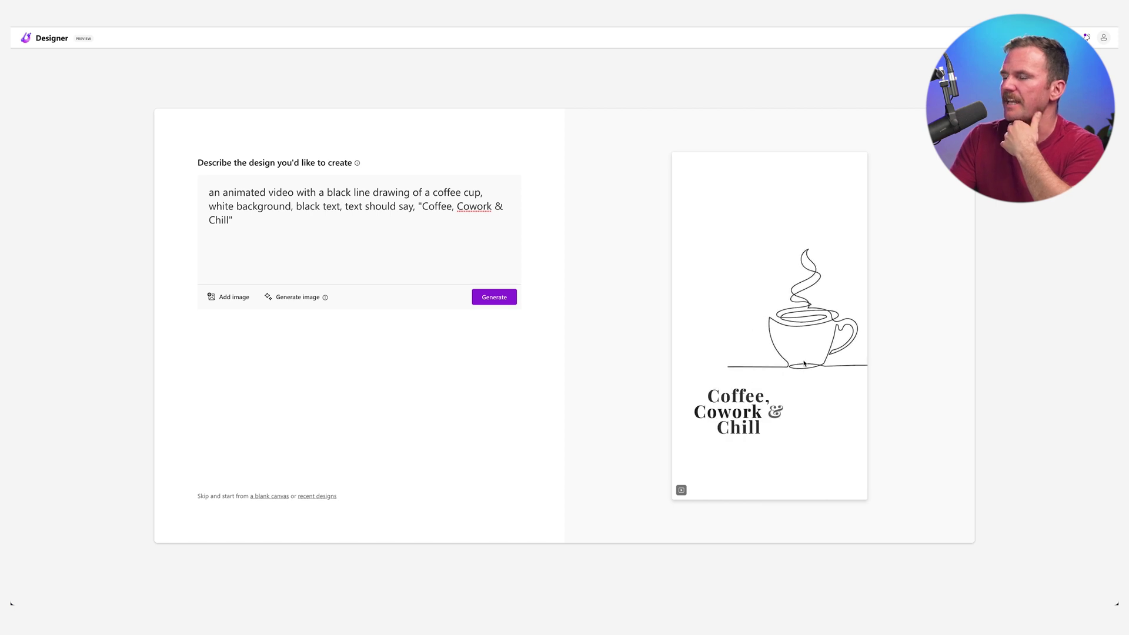
key(Escape)
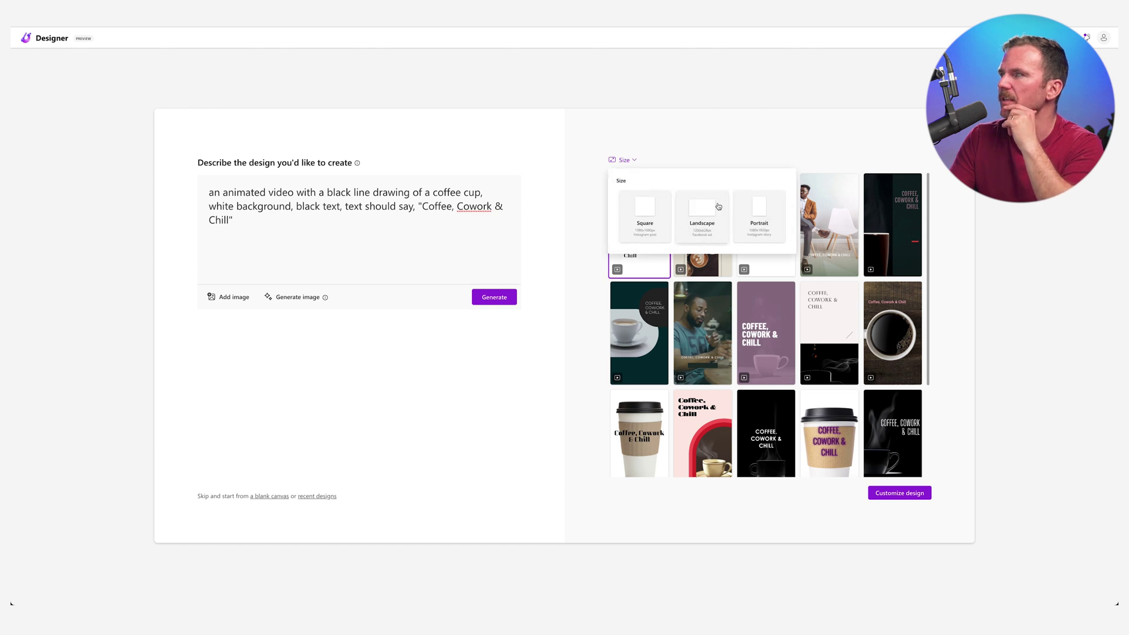
click(717, 205)
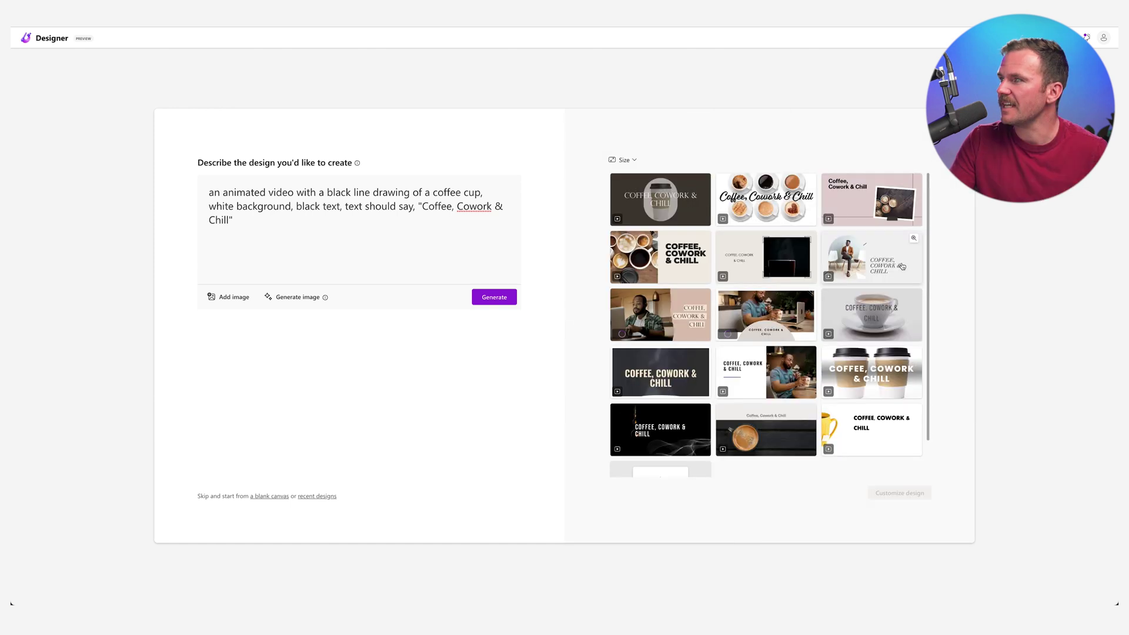
click(913, 239)
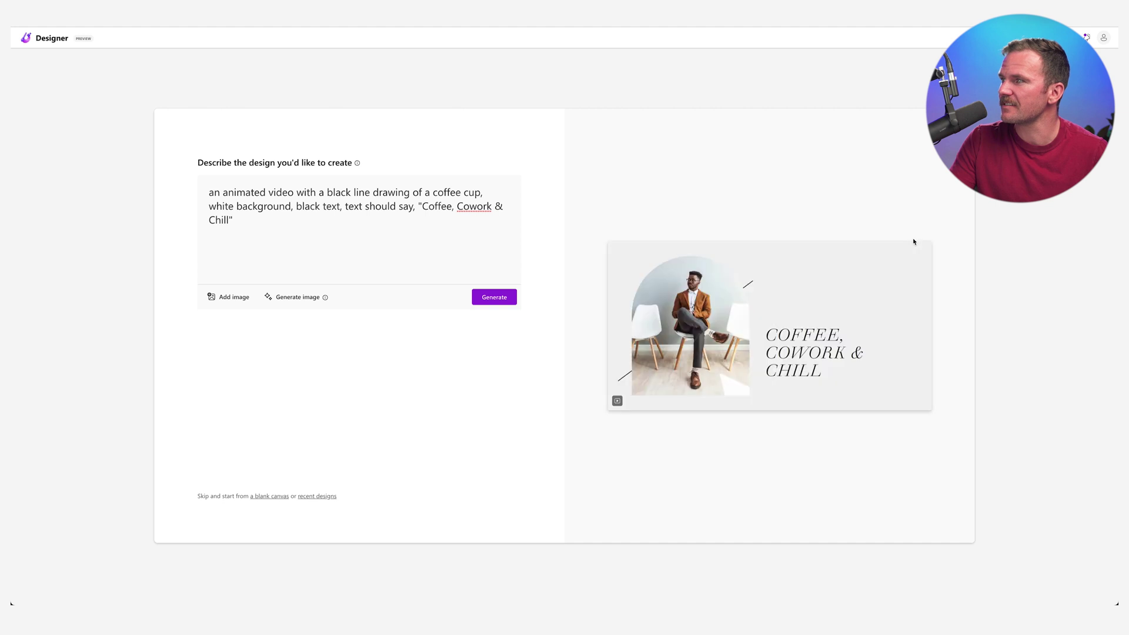